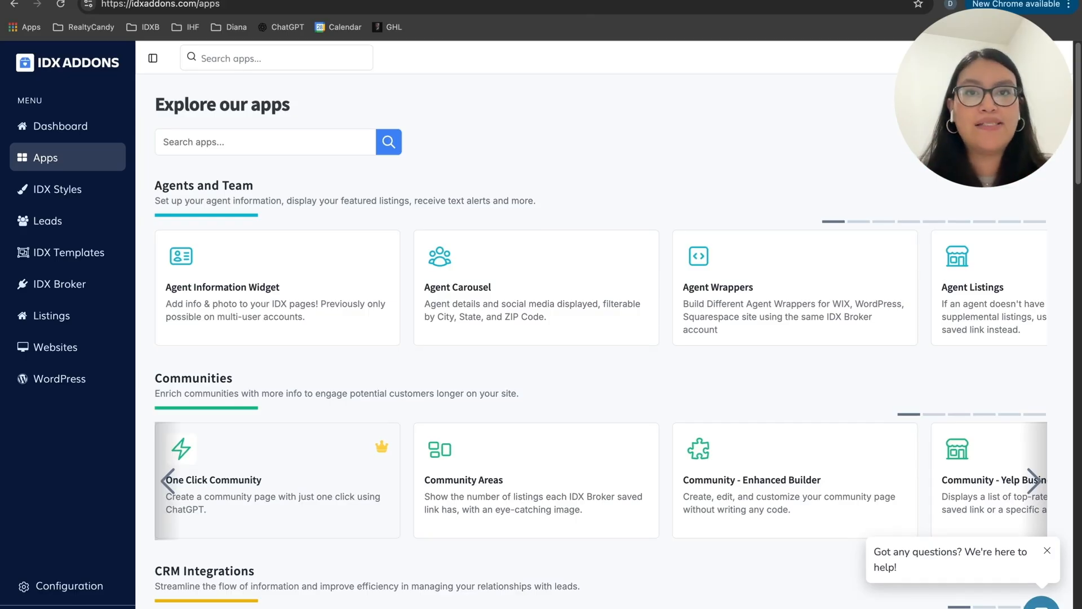
# Step: Open the One Click Community app and set the location type to City and the property type to All
pyautogui.click(277, 481)
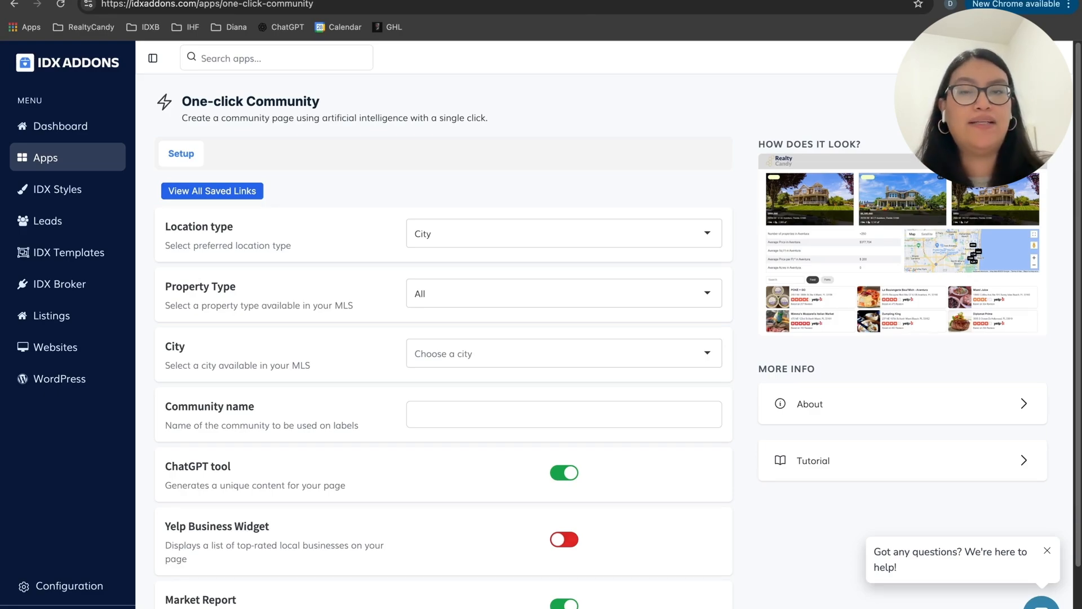
pyautogui.click(449, 238)
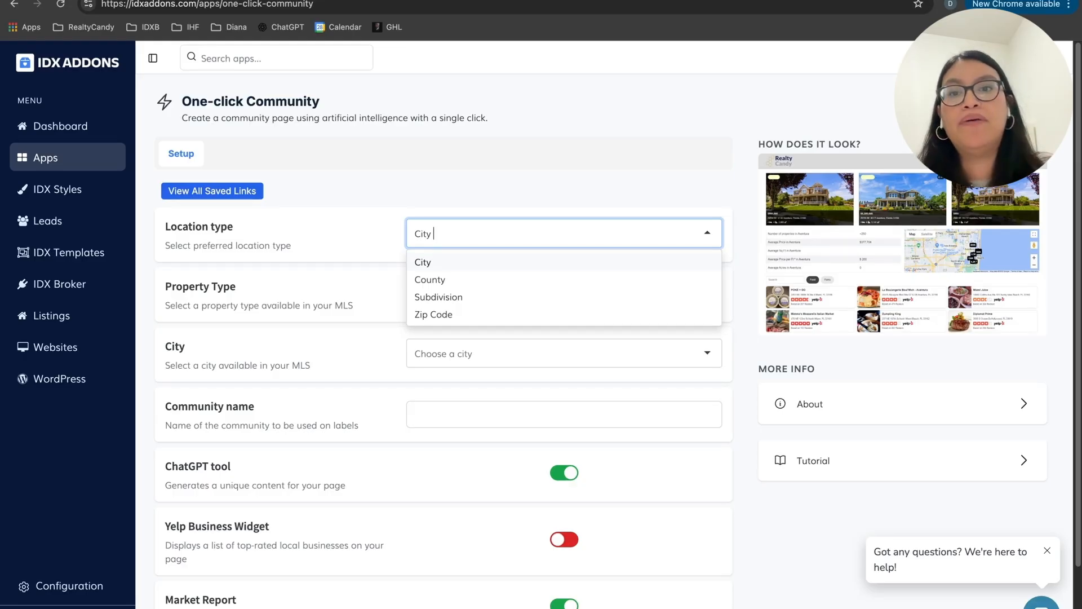
pyautogui.click(433, 263)
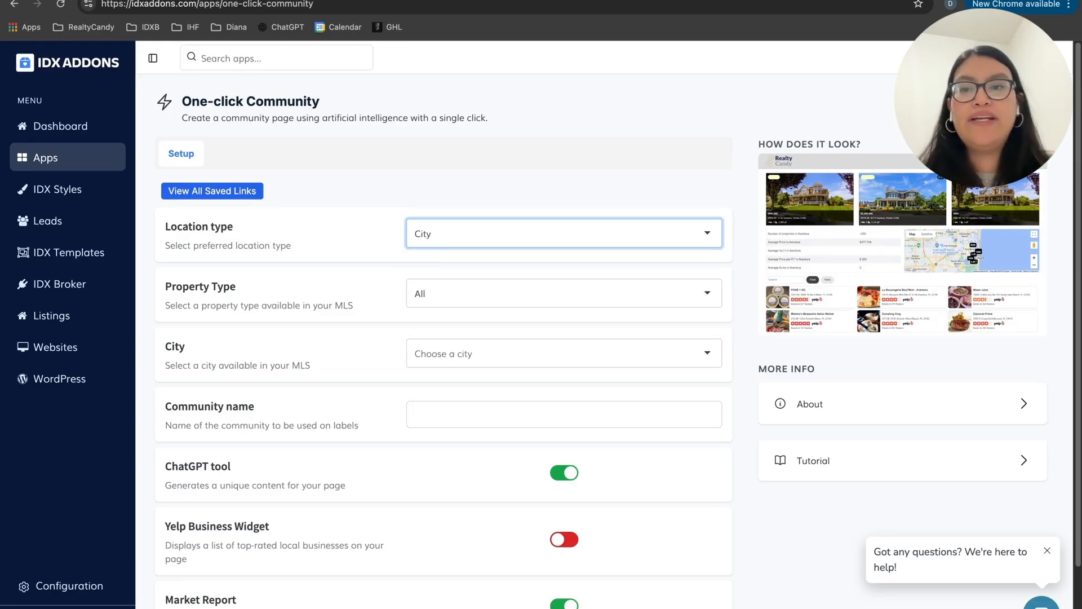
pyautogui.scroll(-1, 353, 269)
pyautogui.scroll(-2, 353, 268)
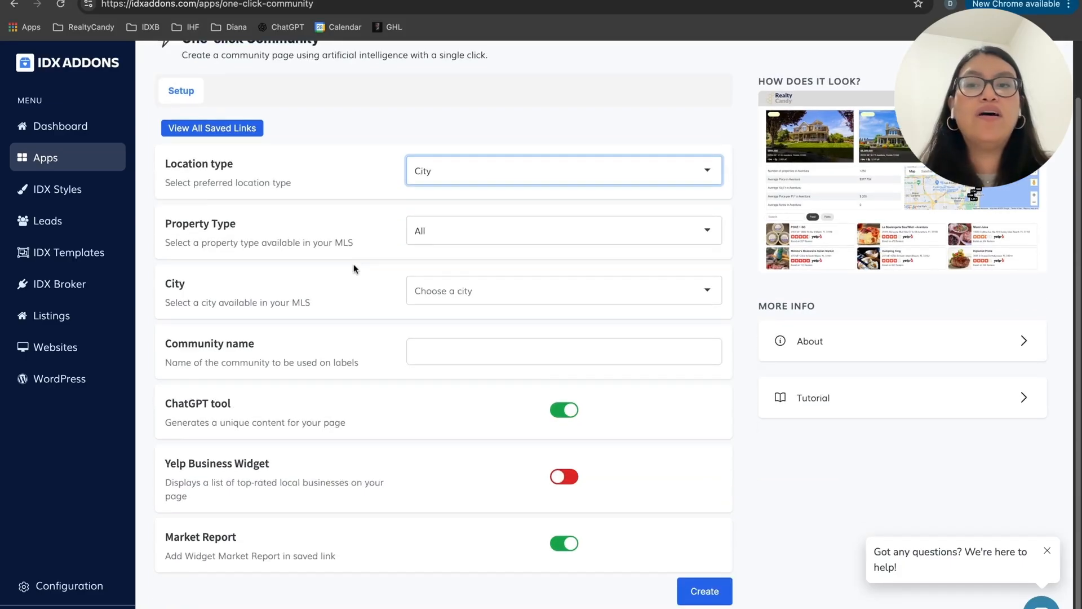
pyautogui.click(449, 238)
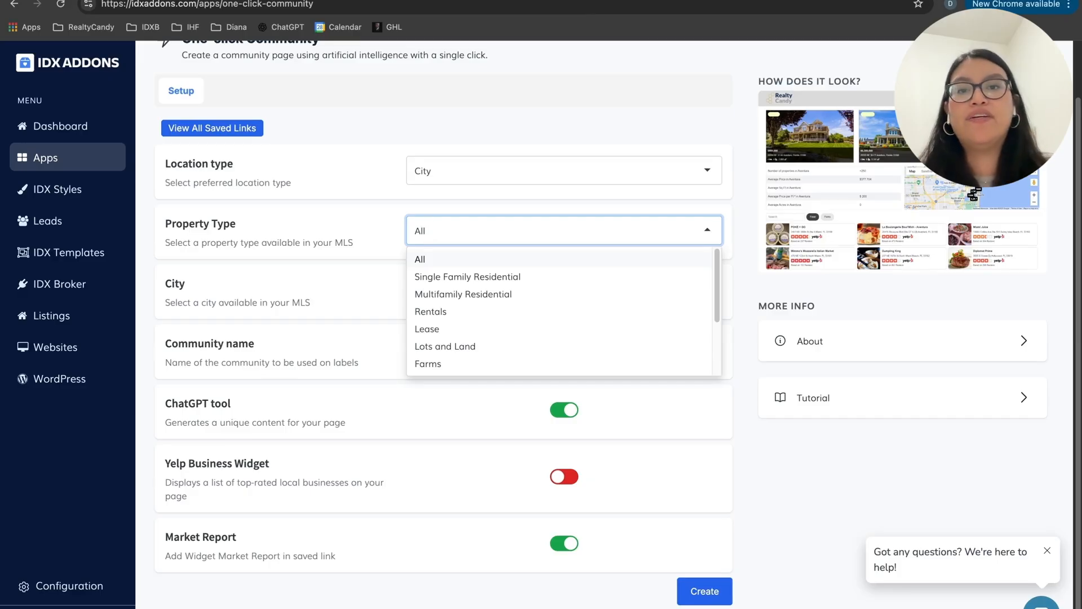
pyautogui.click(403, 261)
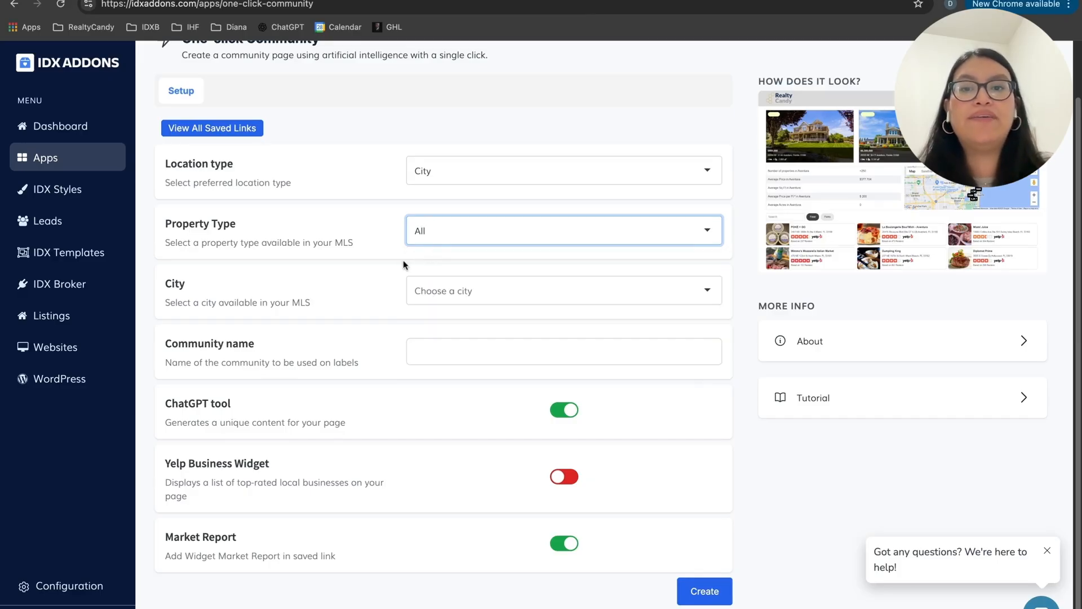
# Step: Choose Las Vegas, NV as the city, enter "Las Vegas, NV" as the community name and create the page
pyautogui.click(475, 303)
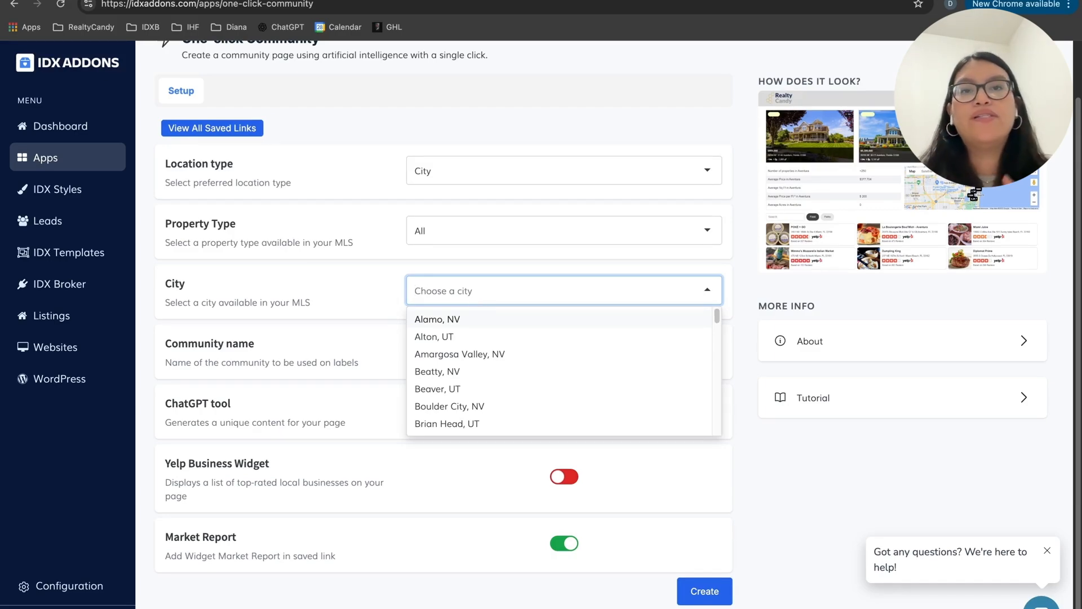
pyautogui.scroll(-5, 515, 370)
pyautogui.scroll(-3, 519, 372)
pyautogui.click(466, 359)
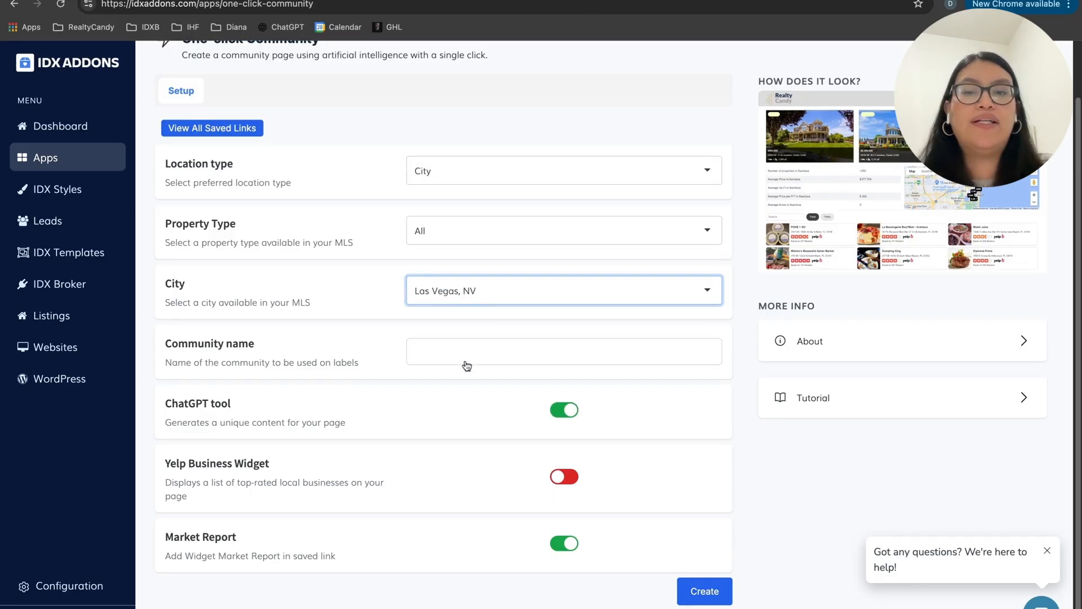
pyautogui.click(462, 341)
pyautogui.write('Las Vegas')
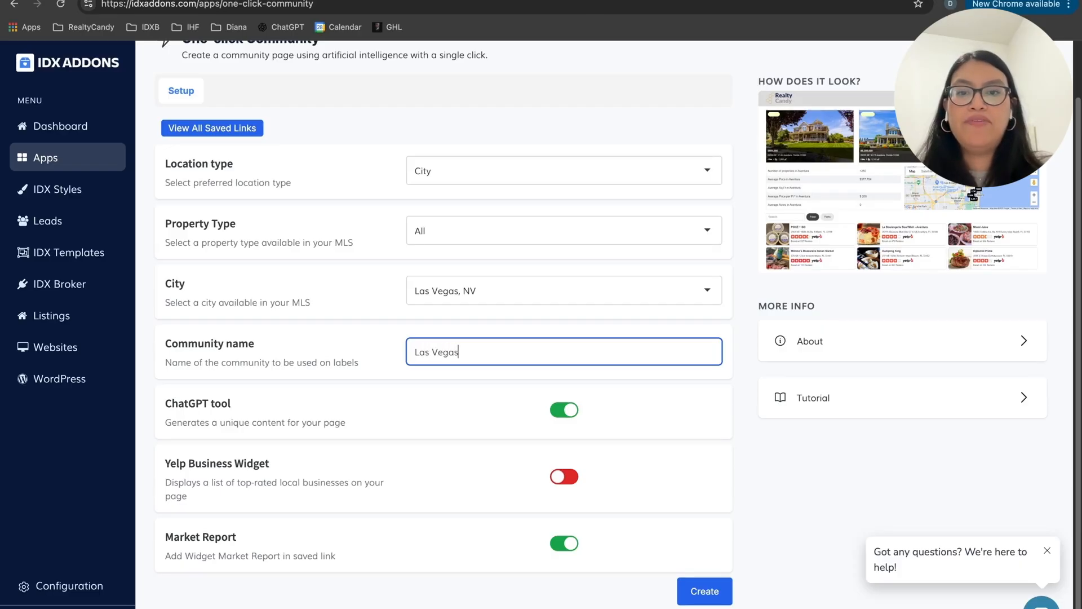
pyautogui.write(', NV')
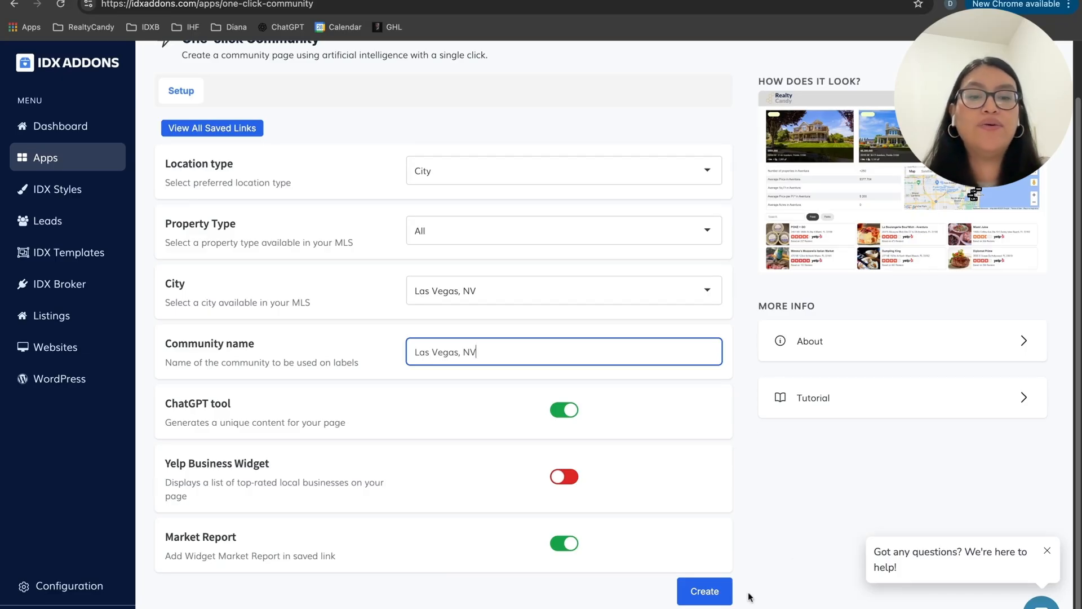
pyautogui.click(718, 591)
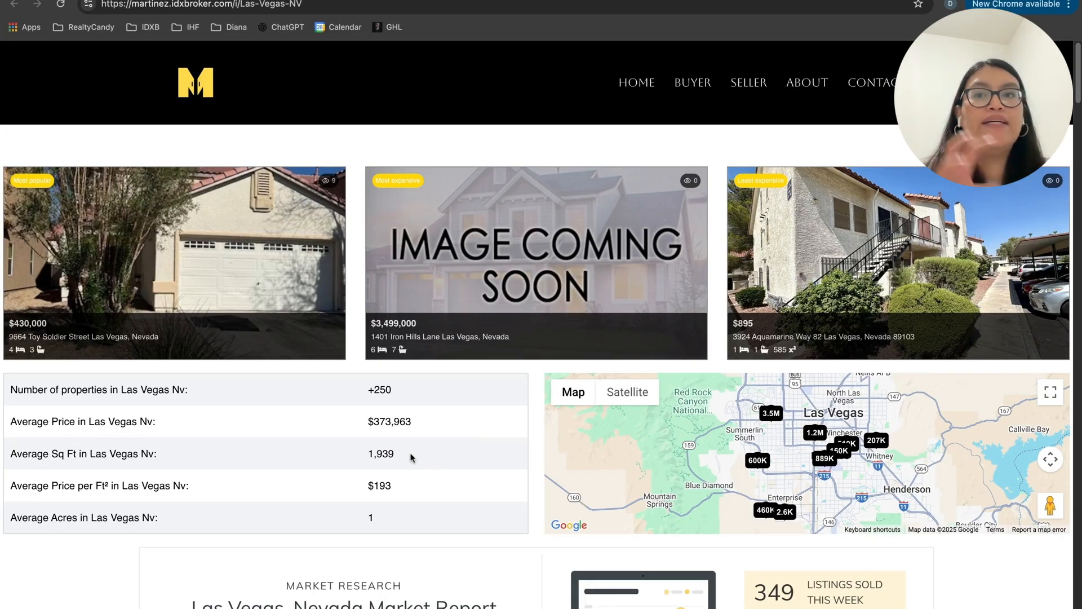
# Step: Review the created Las Vegas community page: featured listings, market statistics, market report, generated description and search results
pyautogui.scroll(-3, 412, 457)
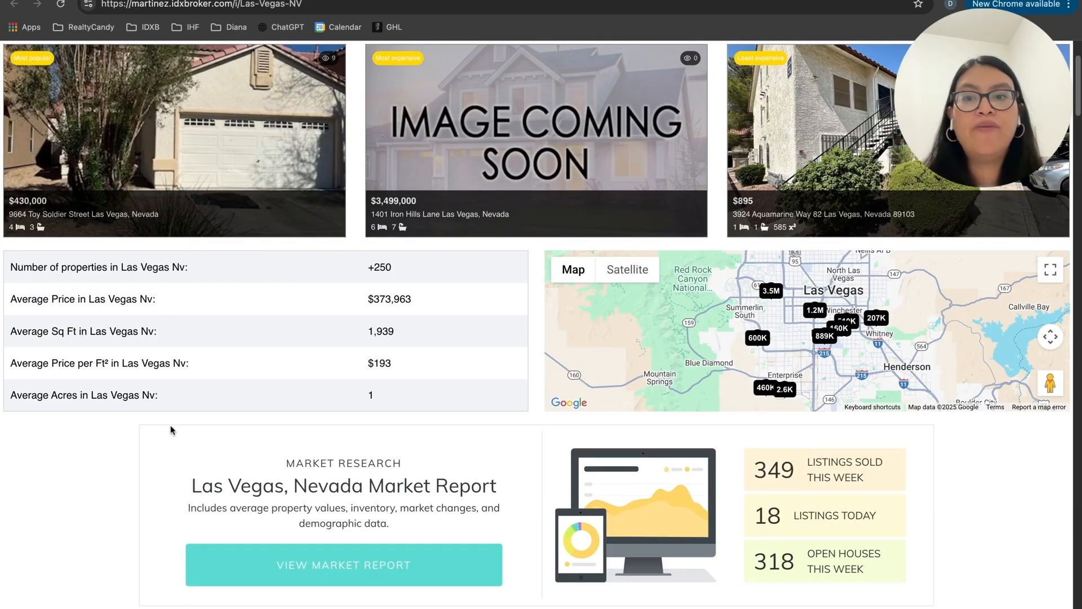
pyautogui.scroll(-1, 506, 446)
pyautogui.scroll(-4, 465, 326)
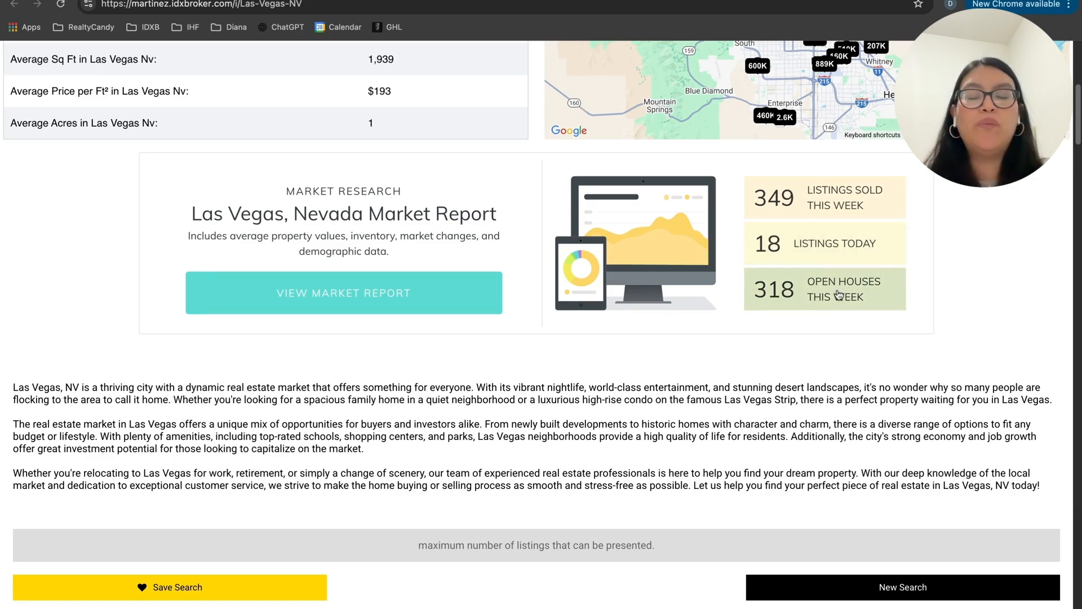
pyautogui.scroll(-1, 394, 339)
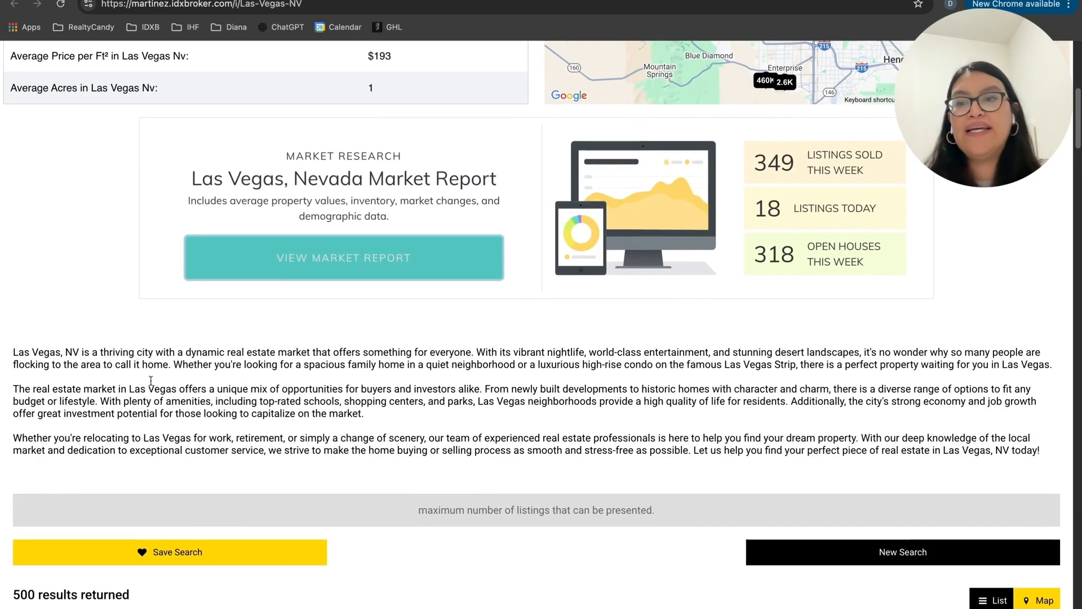
pyautogui.tripleClick(19, 349)
pyautogui.moveTo(19, 345); pyautogui.dragTo(708, 461)
pyautogui.click(706, 460)
pyautogui.scroll(-1, 619, 421)
pyautogui.scroll(-5, 620, 424)
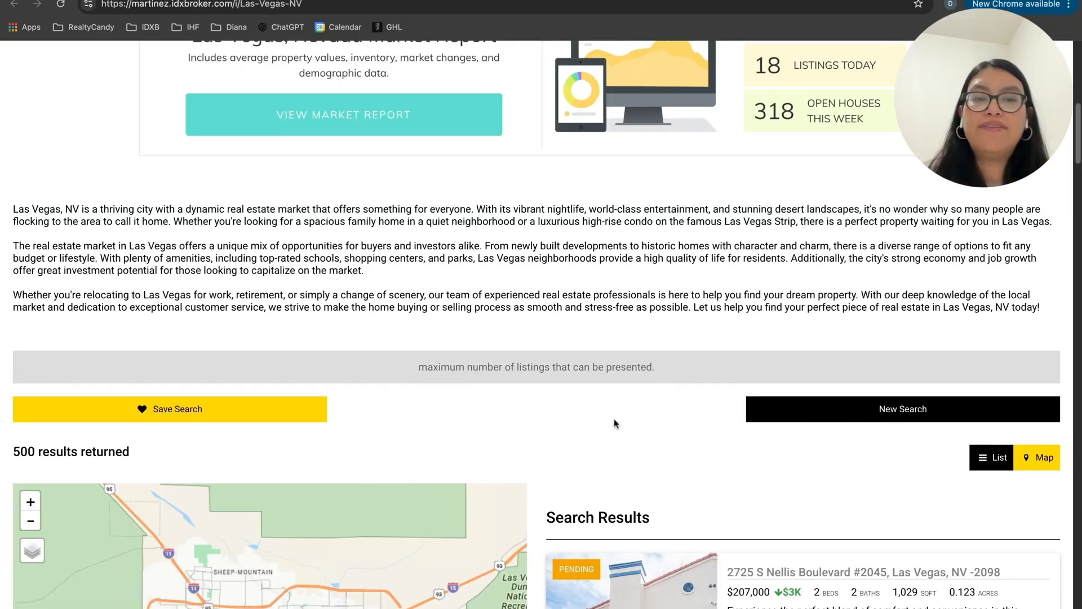
pyautogui.scroll(-2, 610, 417)
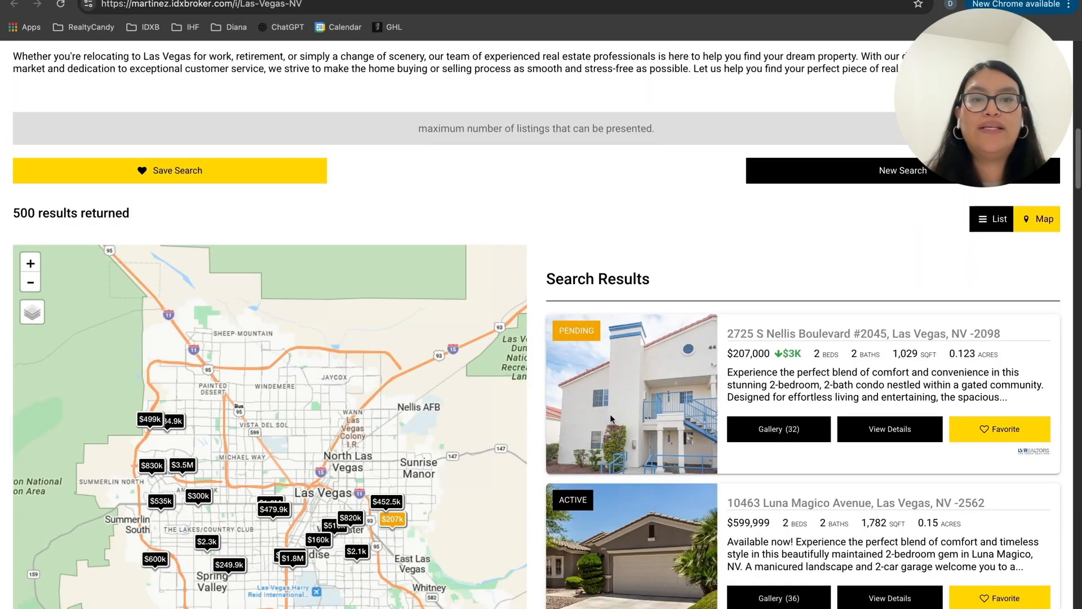
pyautogui.scroll(-10, 506, 336)
pyautogui.scroll(20, 506, 337)
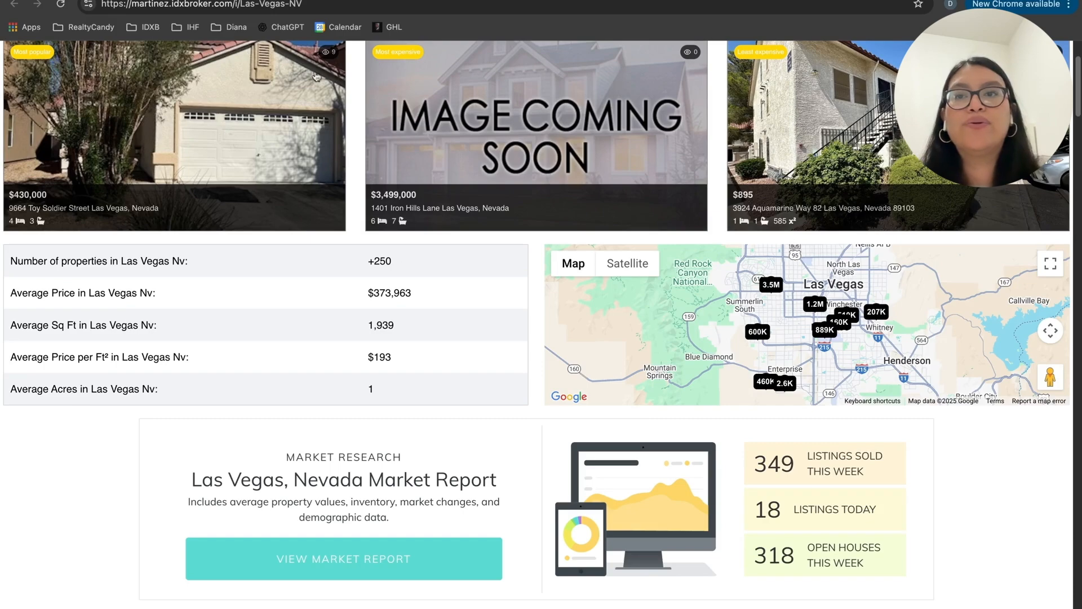
# Step: Copy the Las Vegas community page's URL and add a new item to the website's navigation menu in the LeaderCRM page builder
pyautogui.click(303, 7)
pyautogui.hotkey('ctrl', 'c')
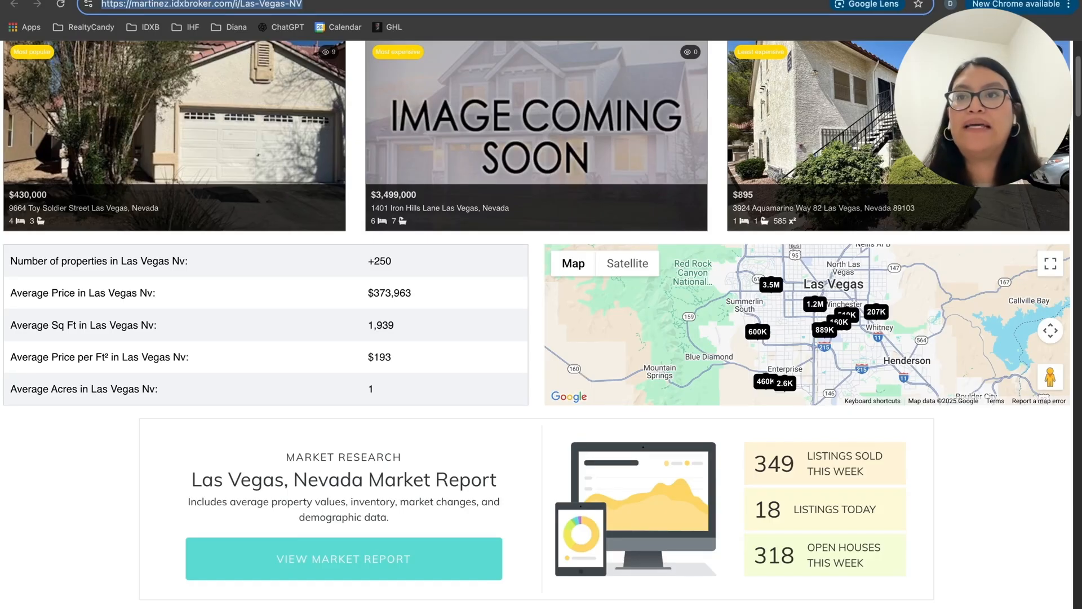
pyautogui.click(338, 0)
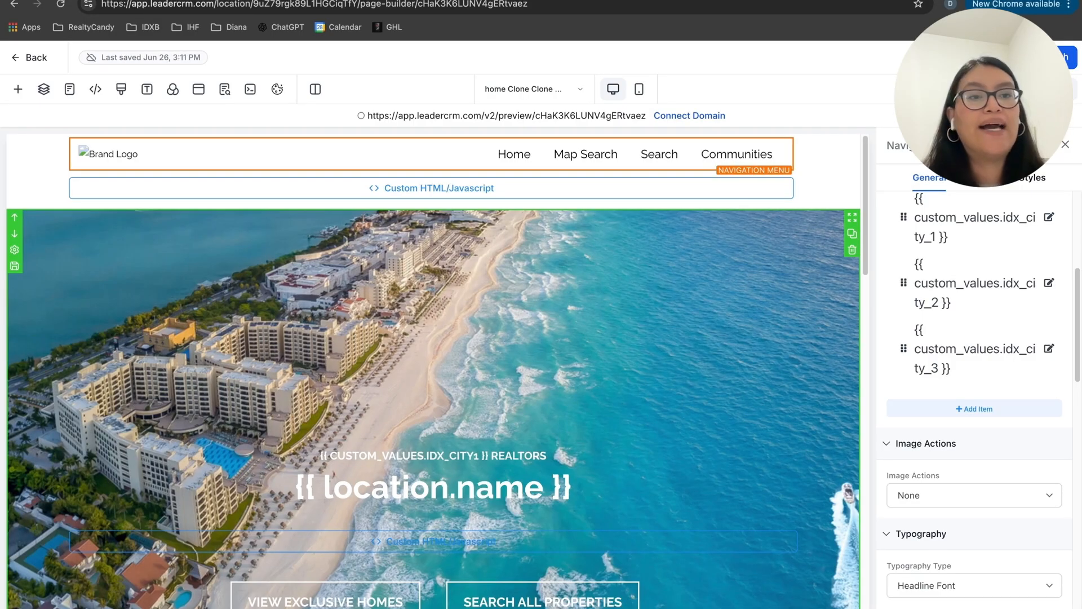
pyautogui.scroll(-6, 973, 394)
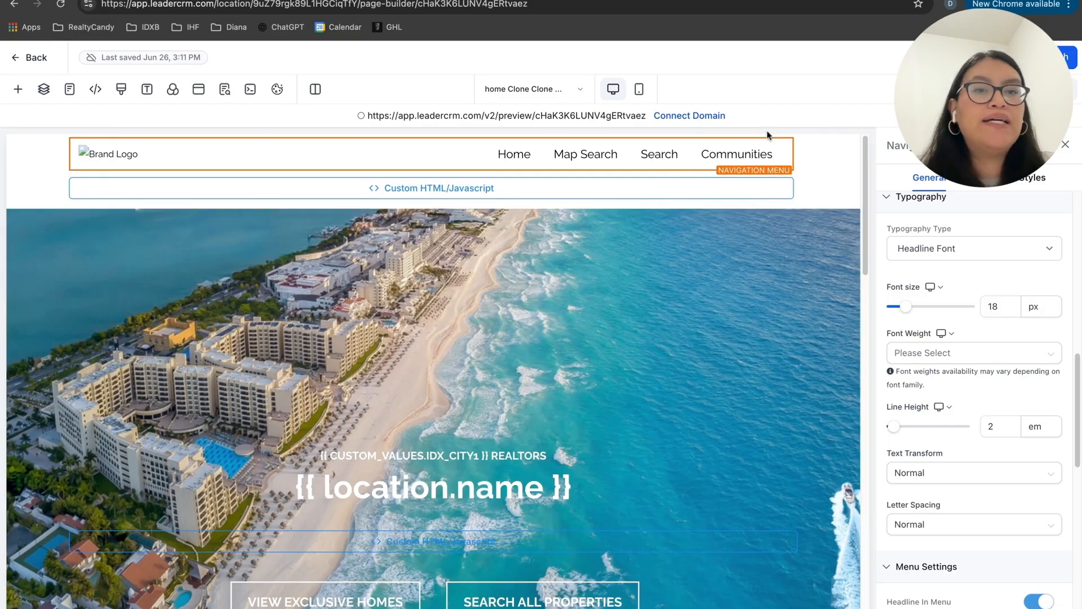
pyautogui.scroll(6, 1011, 307)
pyautogui.scroll(-1, 936, 310)
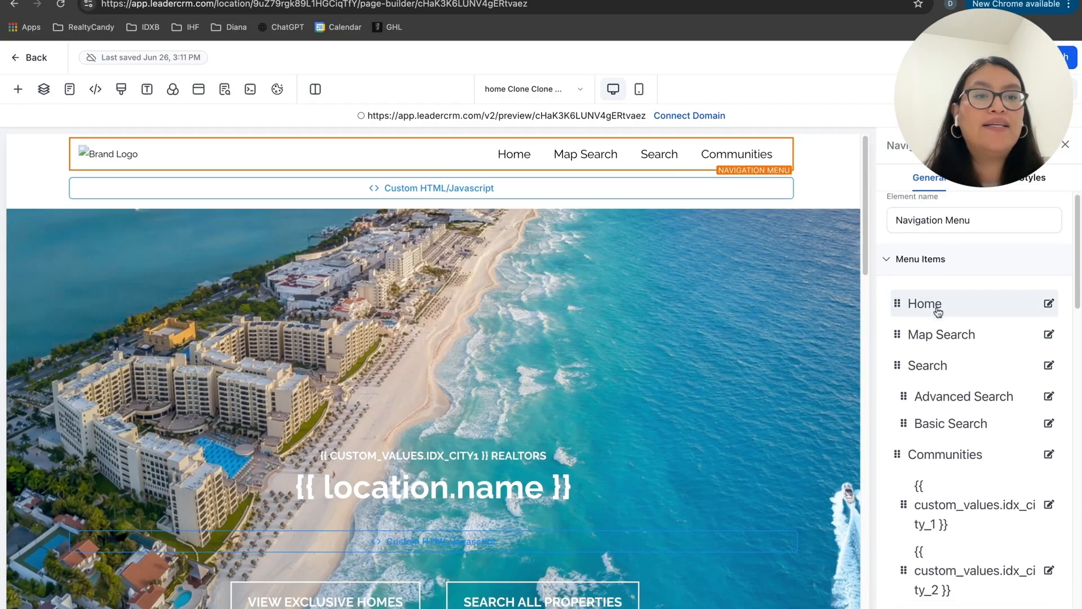
pyautogui.scroll(1, 937, 311)
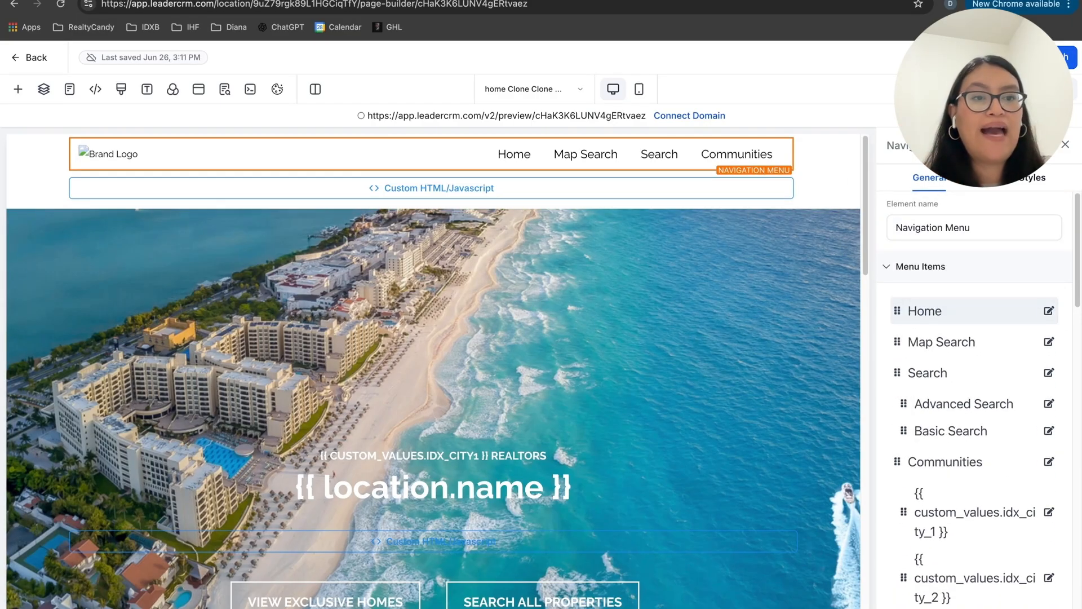
pyautogui.scroll(-1, 937, 309)
pyautogui.scroll(-5, 958, 338)
pyautogui.click(973, 362)
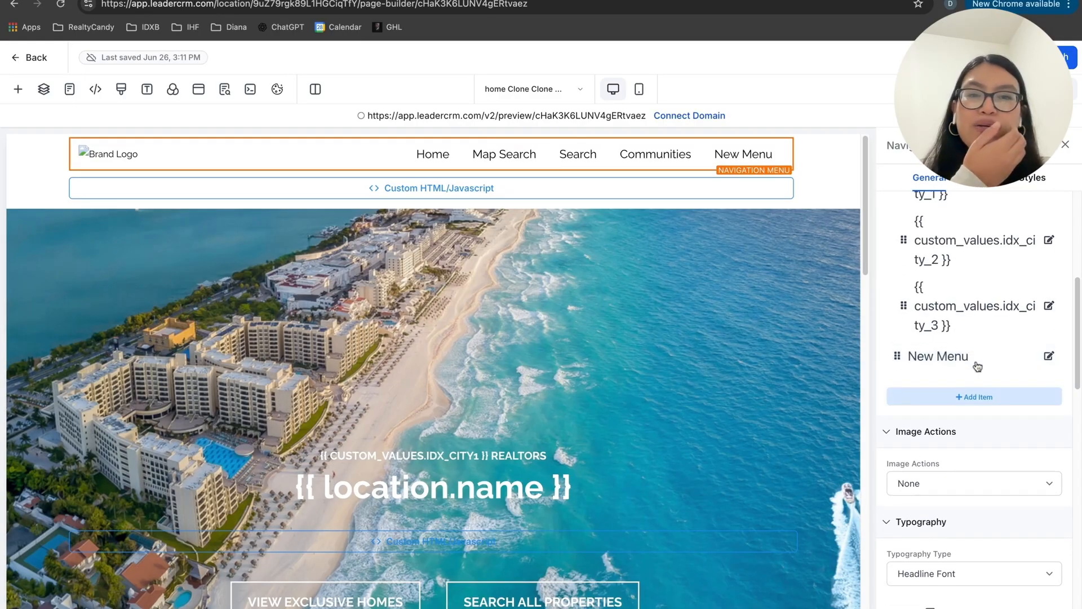
# Step: Title the new menu item "Vegas" and replace its placeholder URL with the copied Las Vegas community page link
pyautogui.click(469, 285)
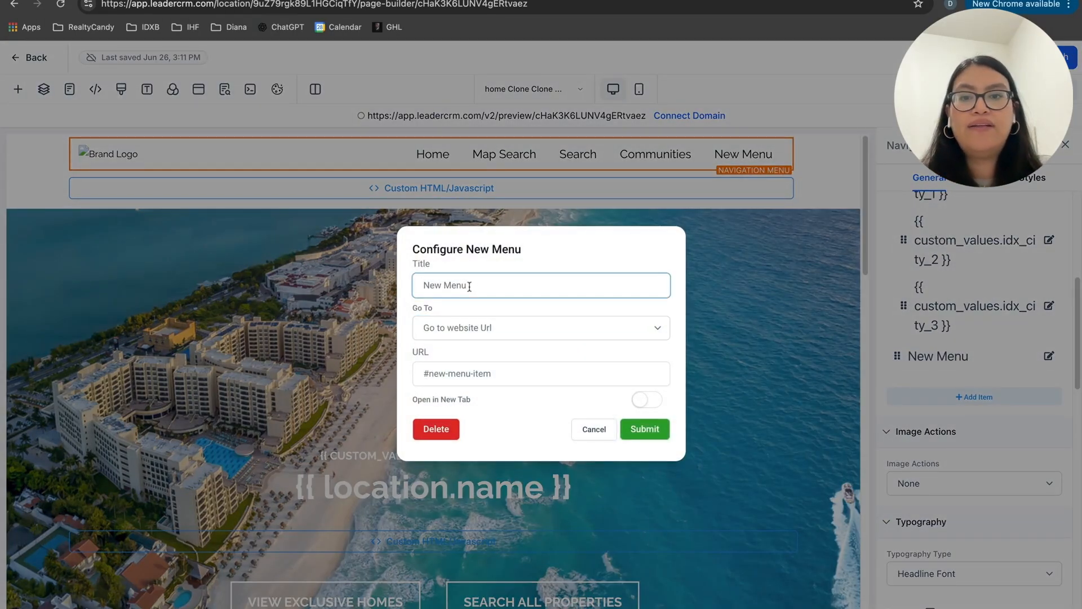
pyautogui.moveTo(469, 286); pyautogui.dragTo(317, 268)
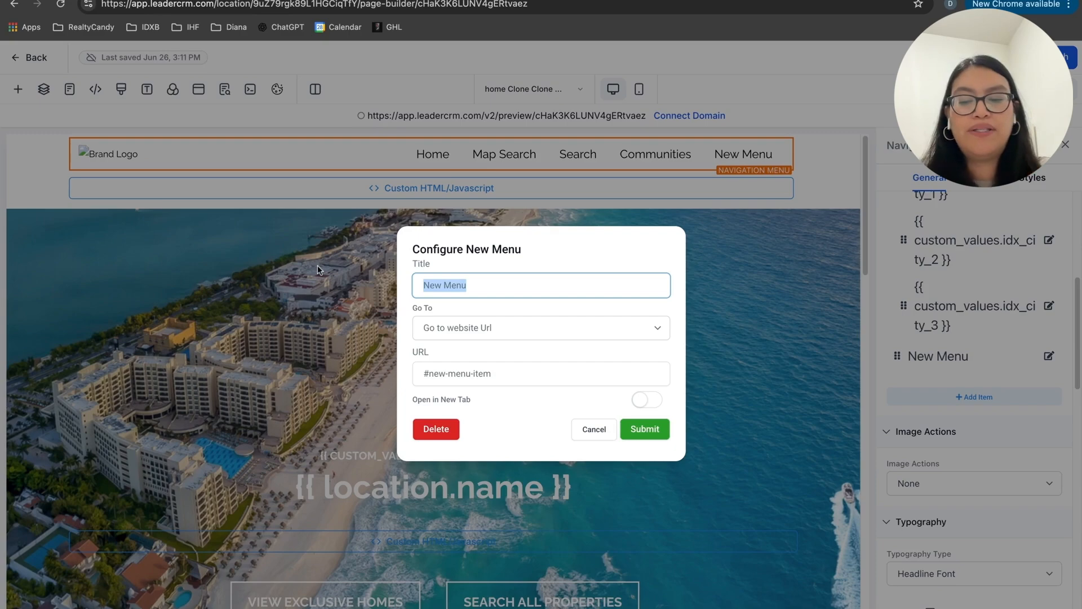
pyautogui.write('Vegas')
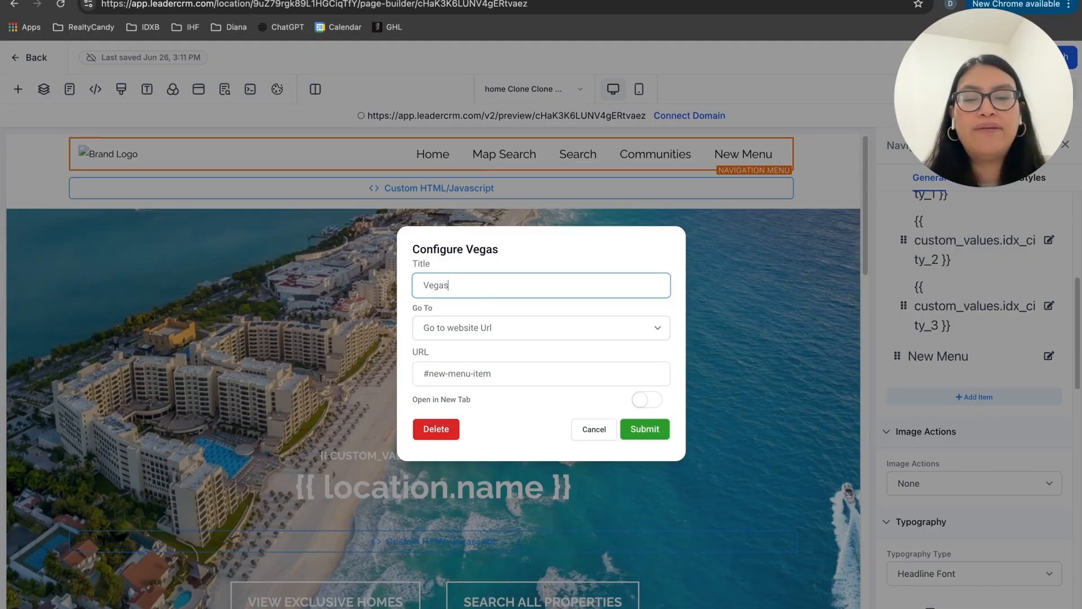
pyautogui.click(493, 376)
pyautogui.tripleClick(503, 377)
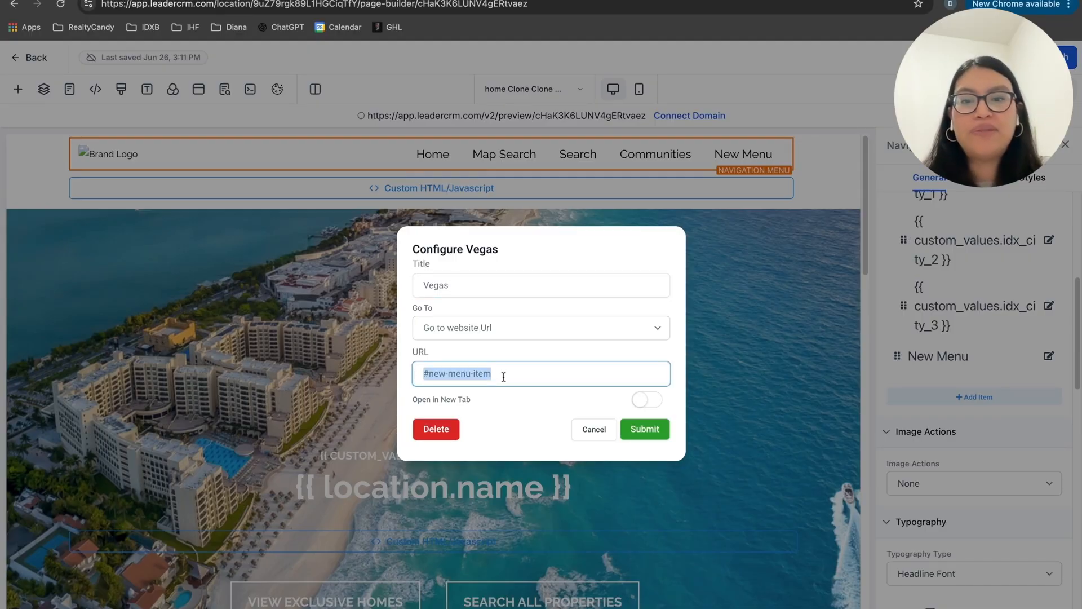
pyautogui.press('BackSpace')
pyautogui.hotkey('ctrl', 'v')
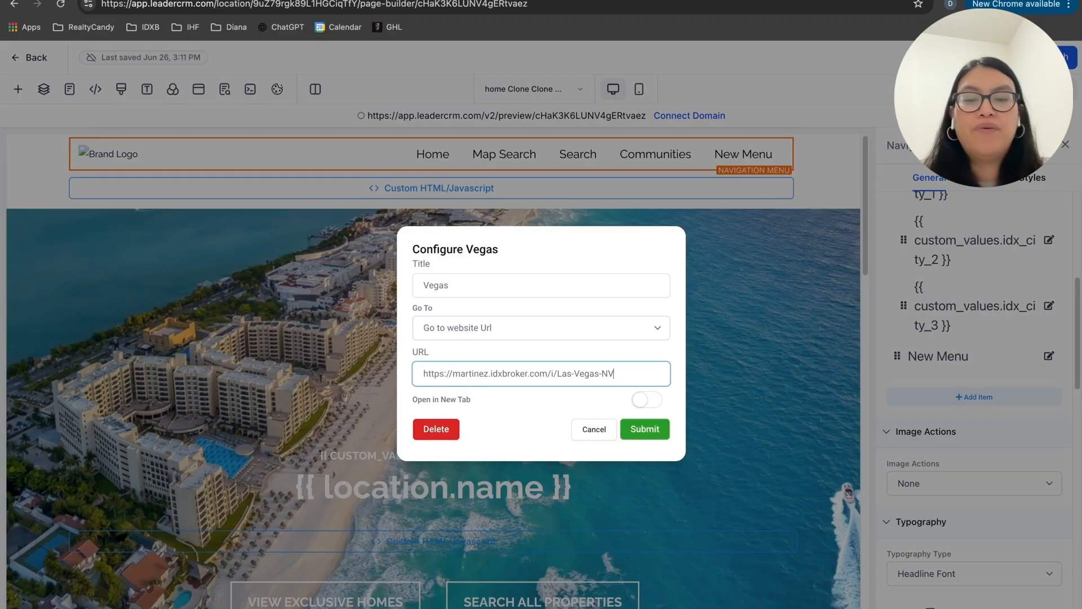
# Step: Make the Vegas menu item open in a new tab, submit it and save the global section changes
pyautogui.click(646, 400)
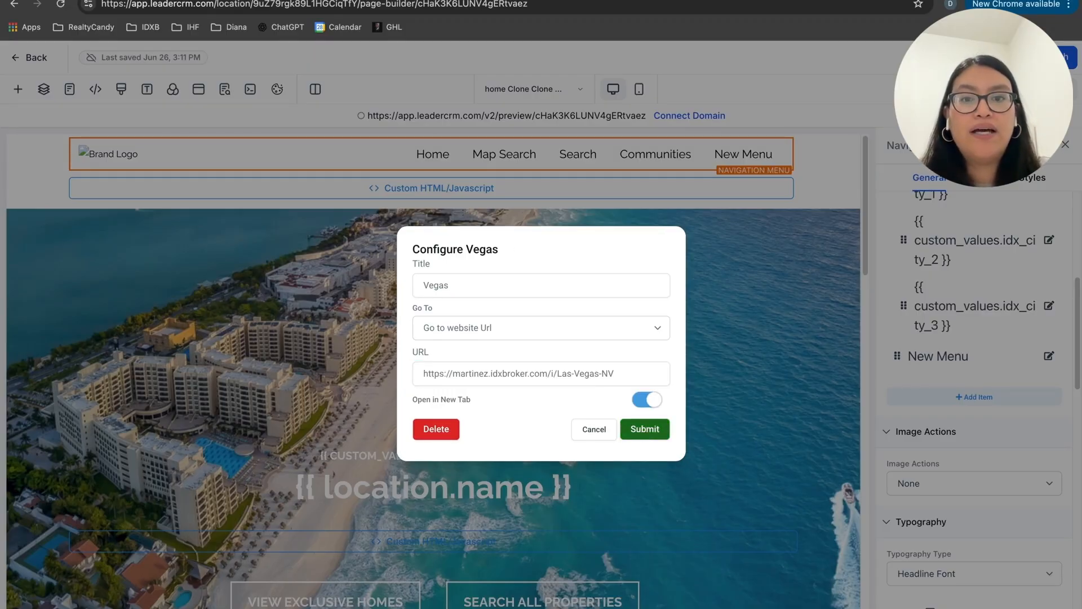
pyautogui.click(644, 429)
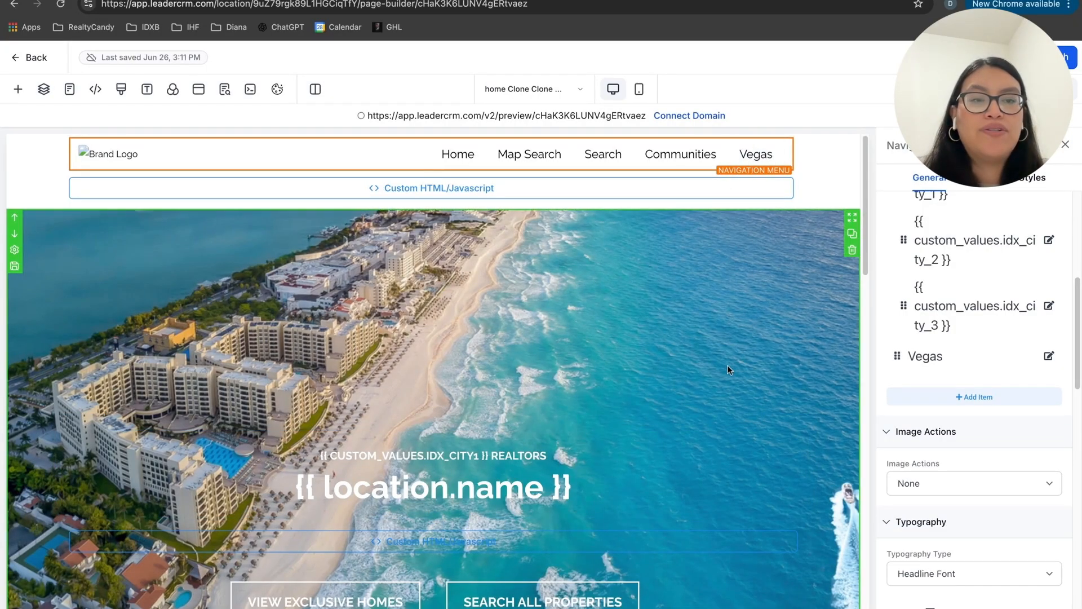
pyautogui.click(1000, 57)
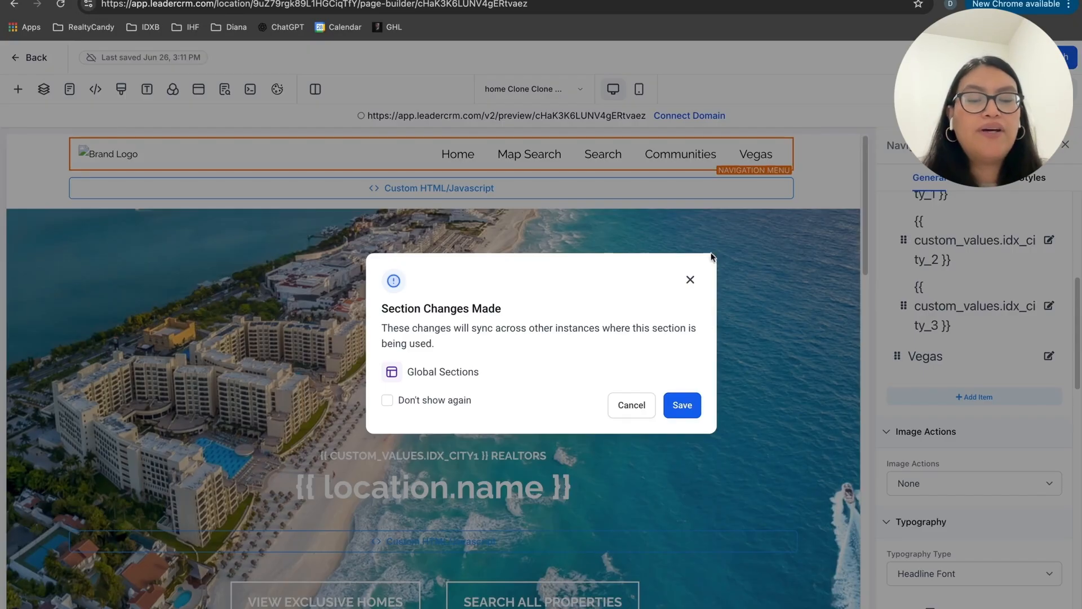
pyautogui.click(693, 400)
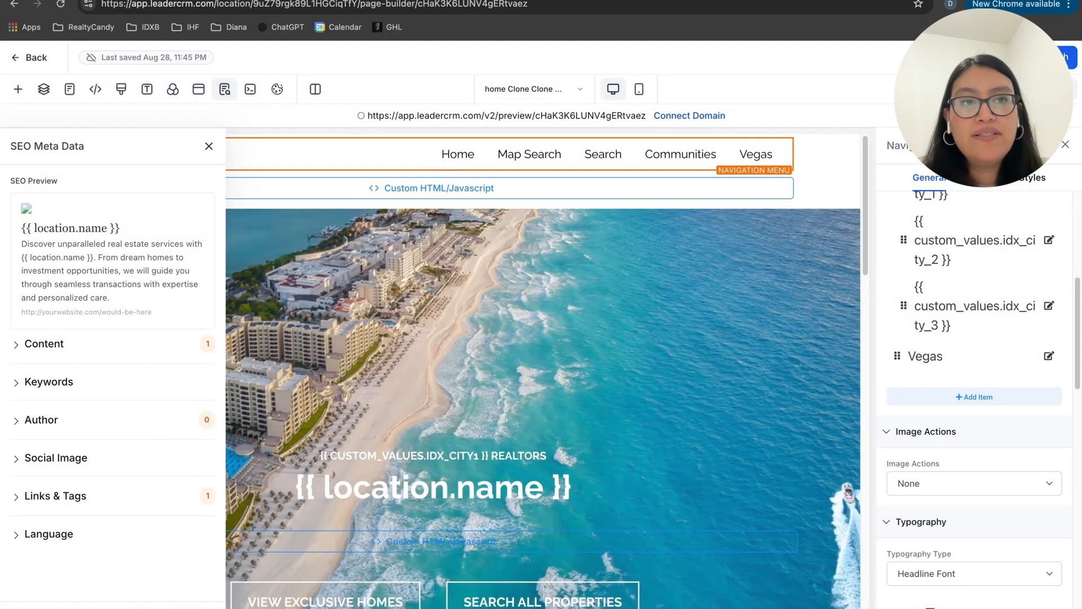
# Step: Open the website preview and follow the Vegas menu link to check the community page
pyautogui.click(586, 116)
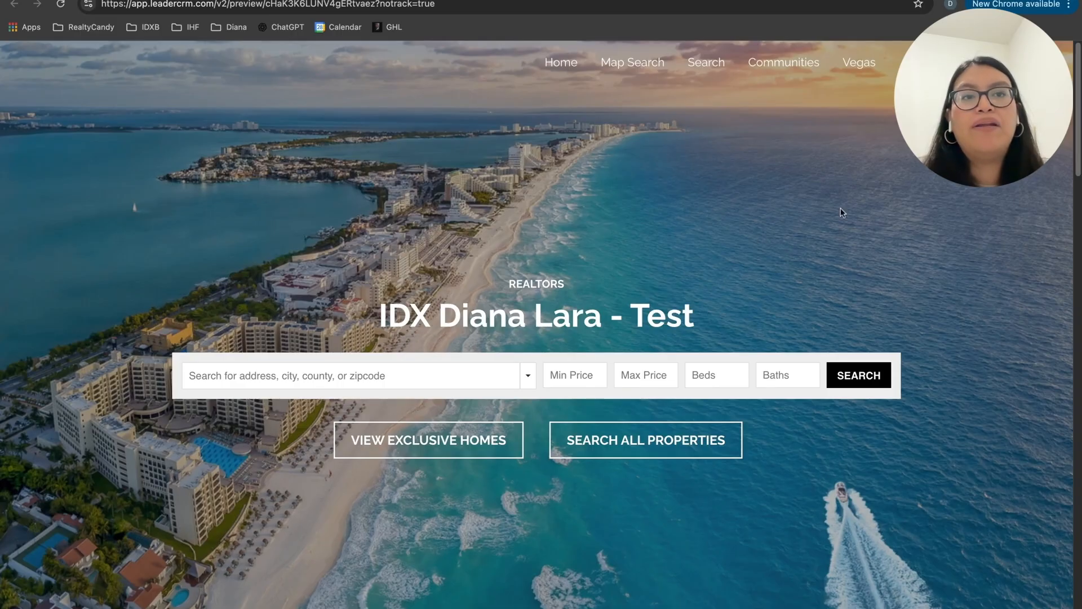
pyautogui.click(858, 63)
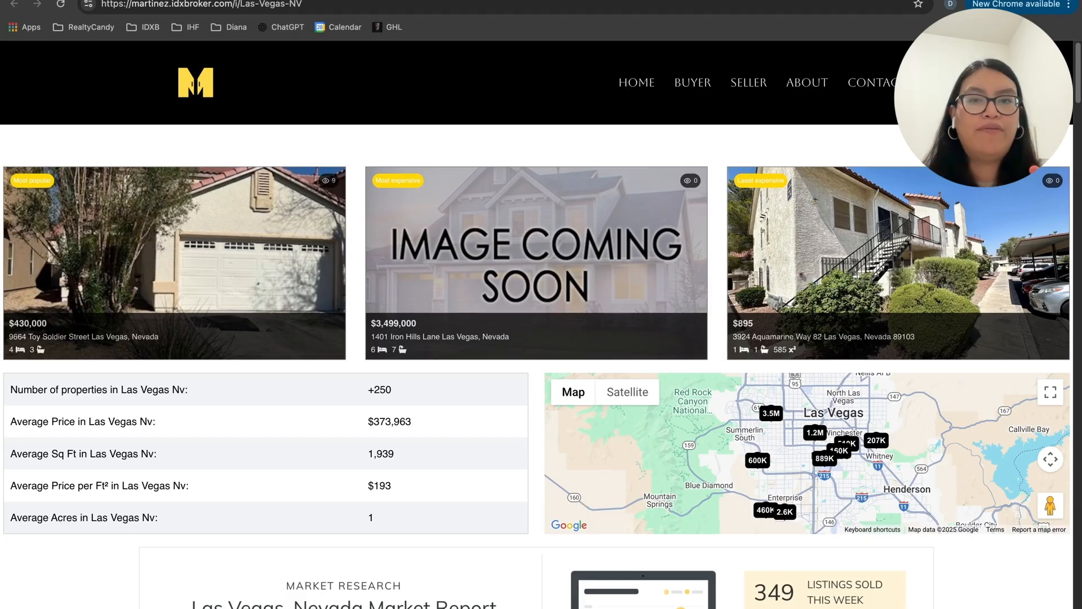
pyautogui.scroll(-1, 541, 338)
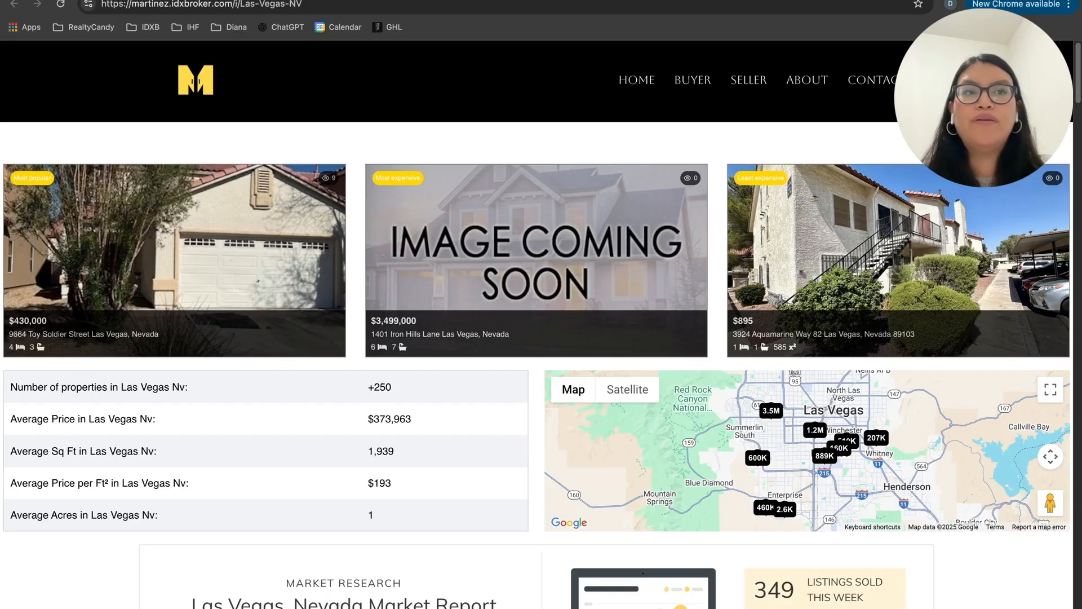
# Step: Switch to the RealtyCandy website and open its Contact Us page
pyautogui.hotkey('ctrl', 'Tab')
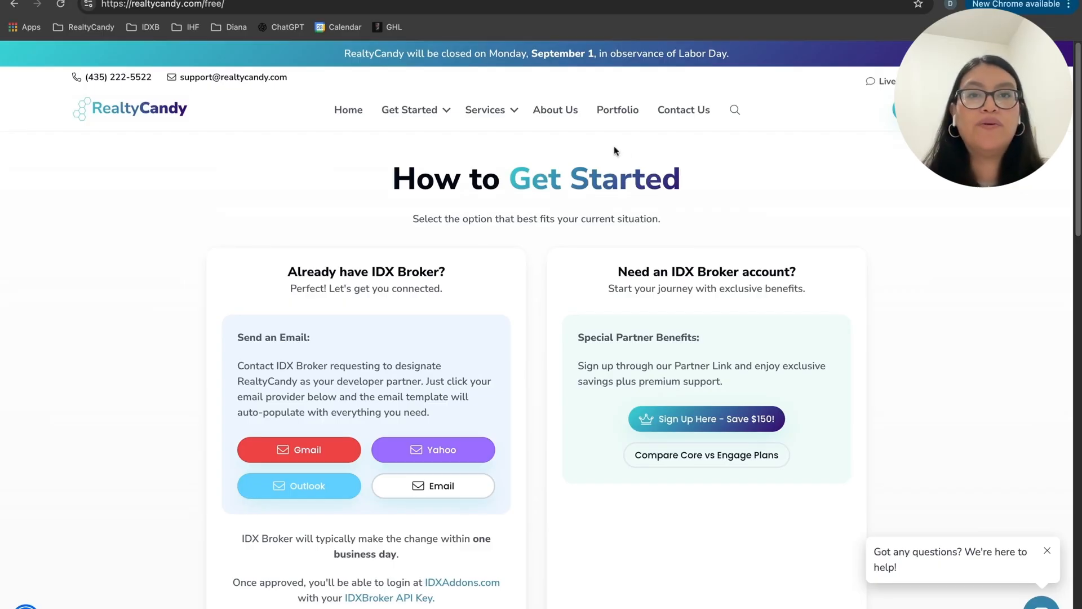
pyautogui.click(680, 117)
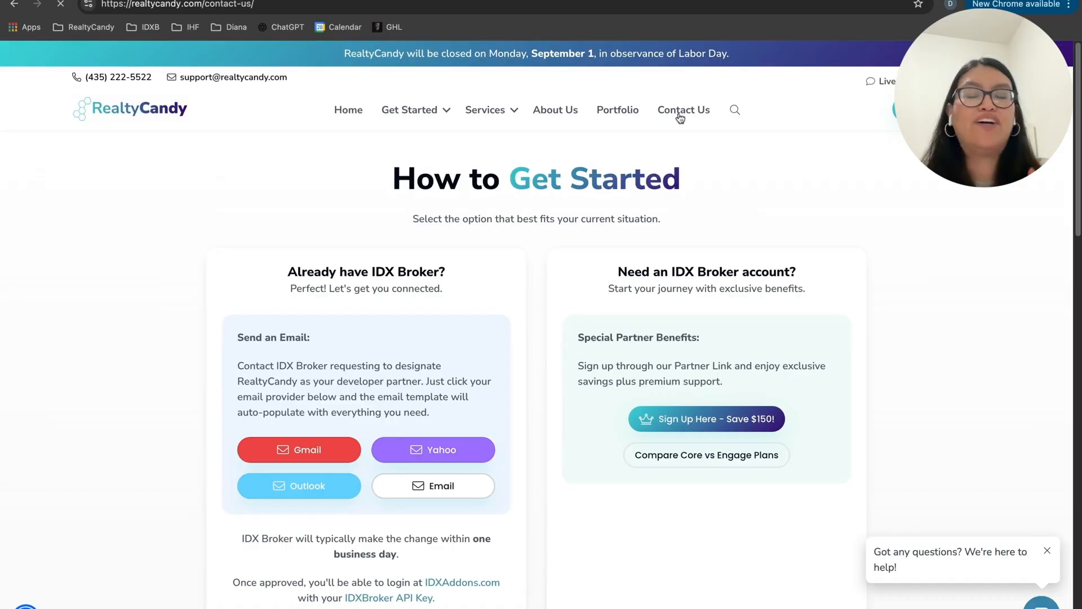